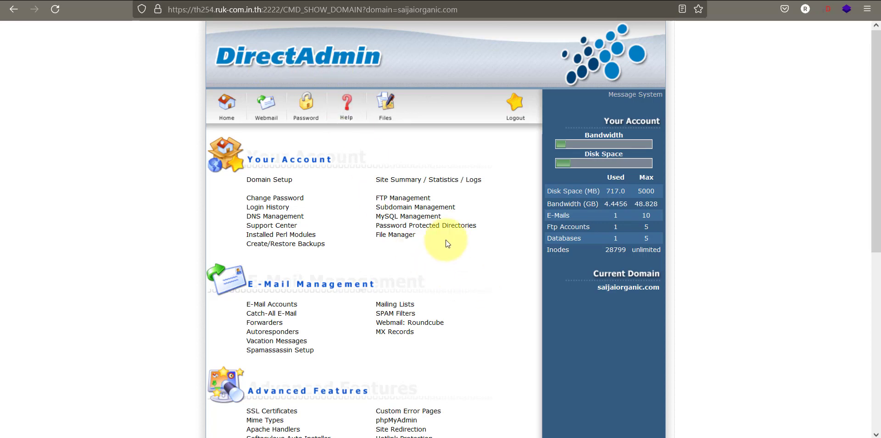
- Open MySQL Management from the DirectAdmin account page to see the saijaior_wp database
click(397, 220)
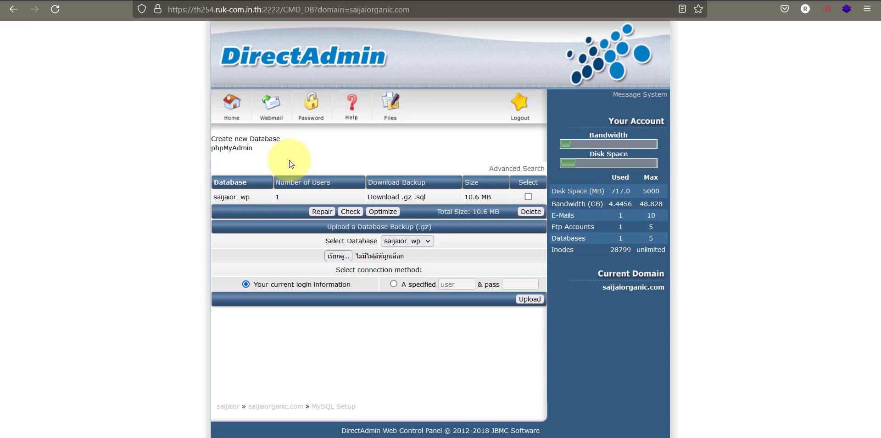
- Start a new database with name and username both 'test', then enter and confirm its password
click(267, 142)
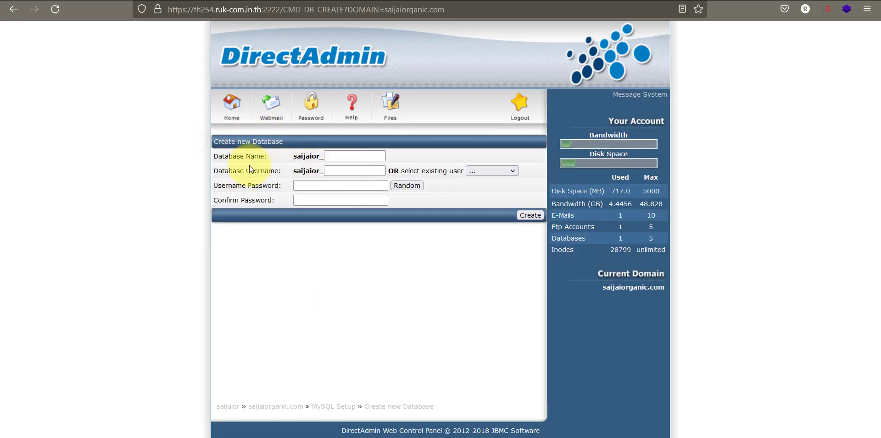
drag(213, 156, 321, 157)
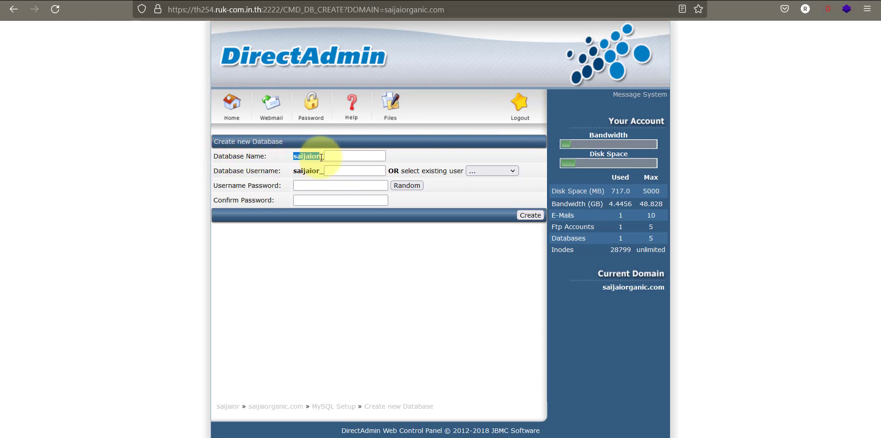
drag(213, 171, 324, 172)
click(340, 156)
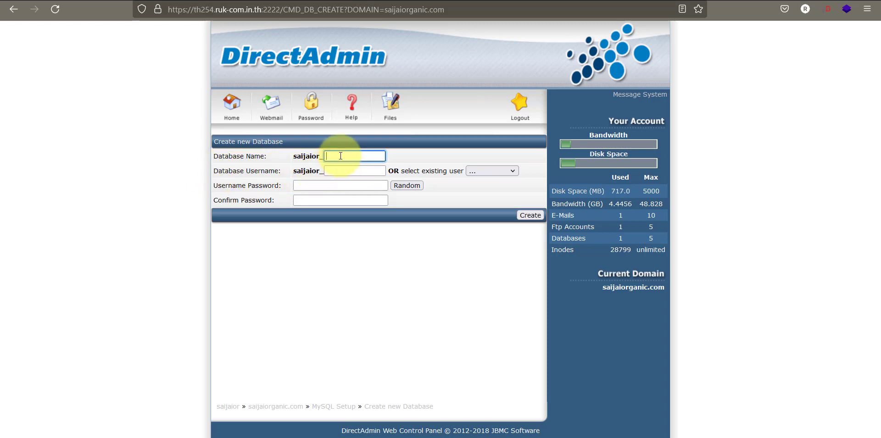
text(test)
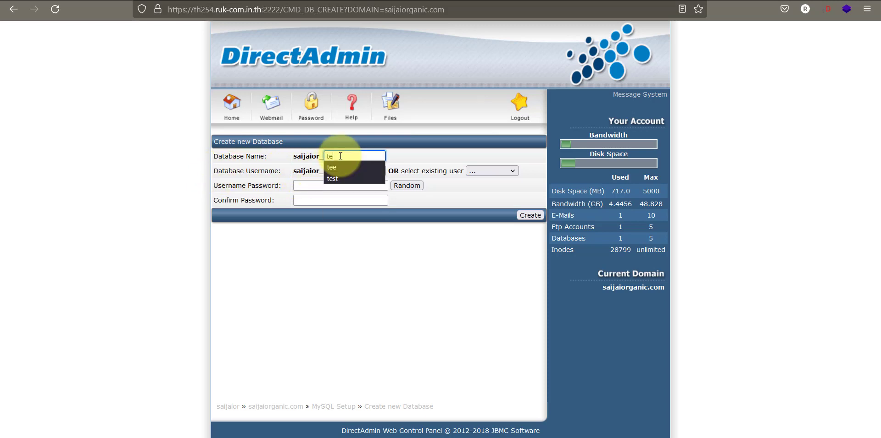
click(345, 173)
text(test)
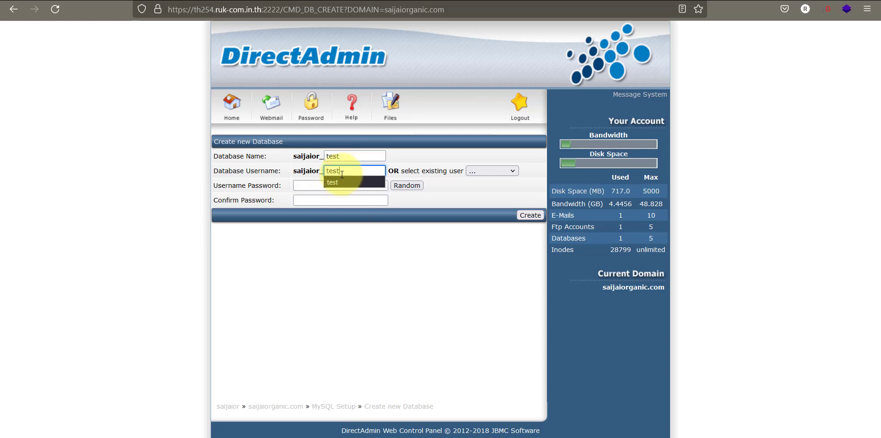
click(319, 185)
text(test12)
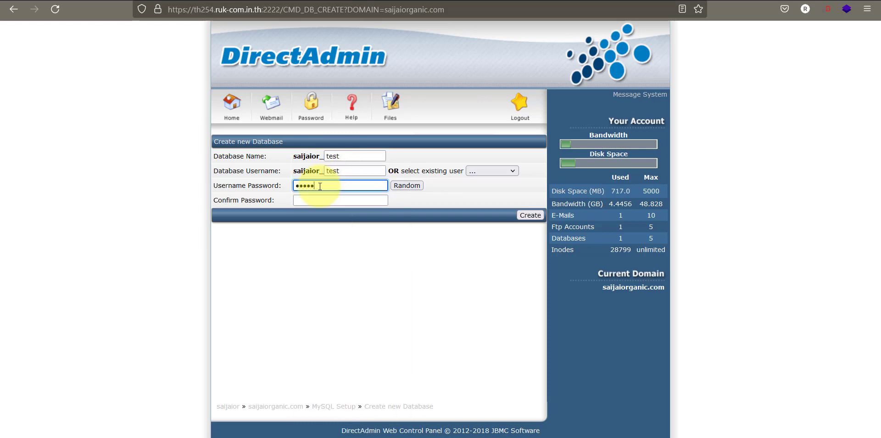
click(319, 200)
text(test12)
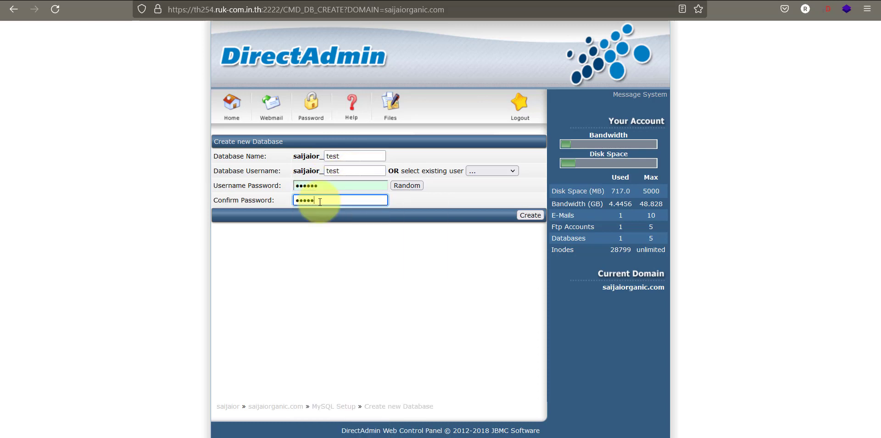
- Create the saijaior_test database without saving the password, and select its connection details table
click(527, 216)
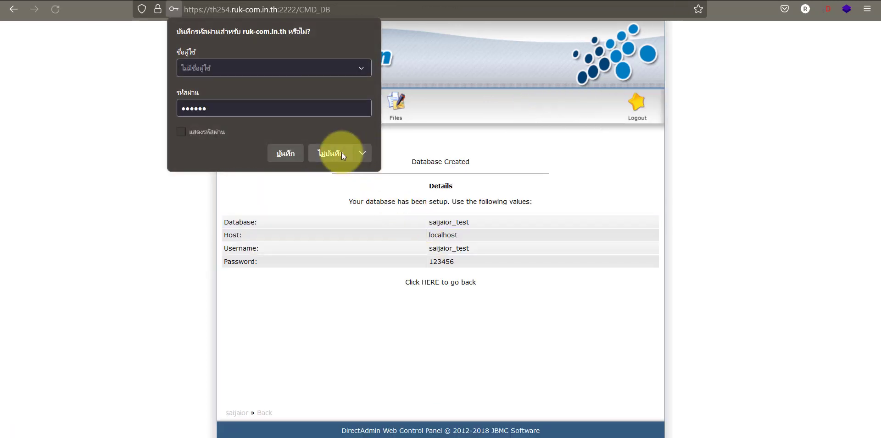
click(341, 152)
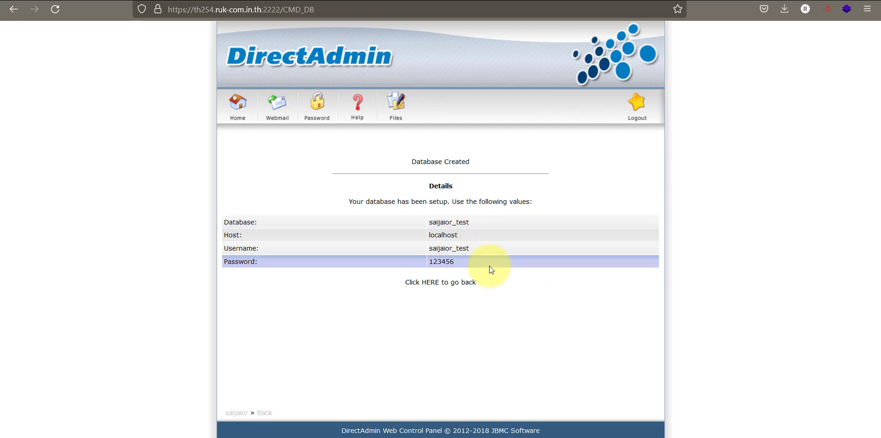
drag(478, 262, 224, 224)
key(ctrl+c)
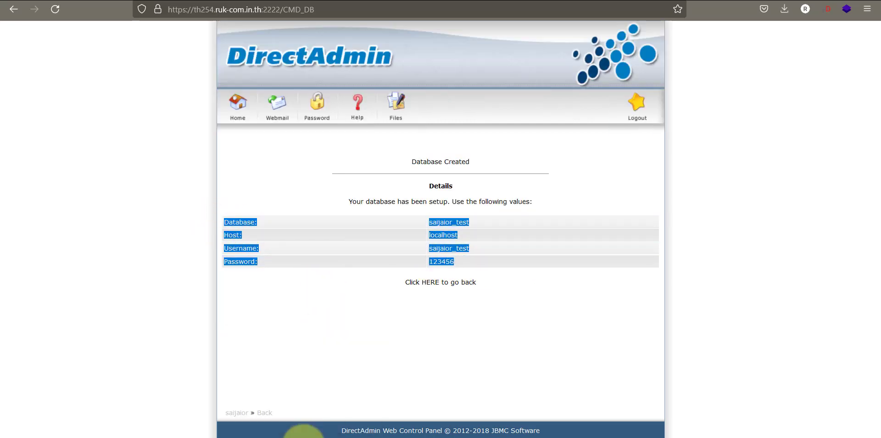
- Paste the database connection details into a new Notepad note and return to the browser
key(super)
text(notepad)
click(420, 231)
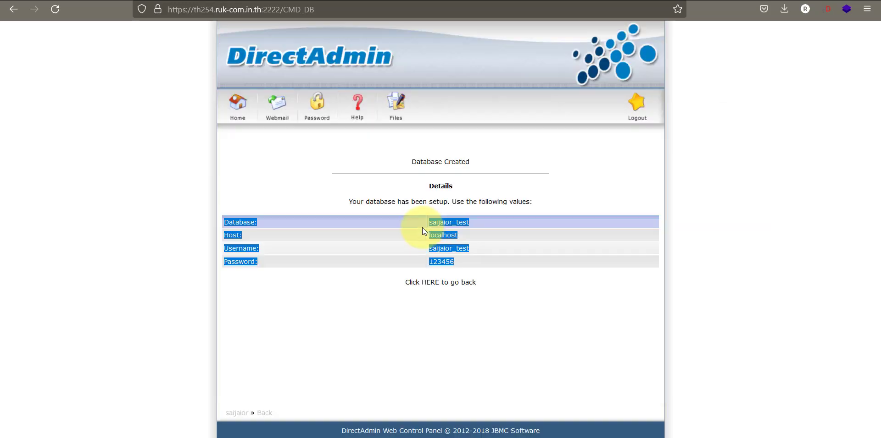
key(ctrl+v)
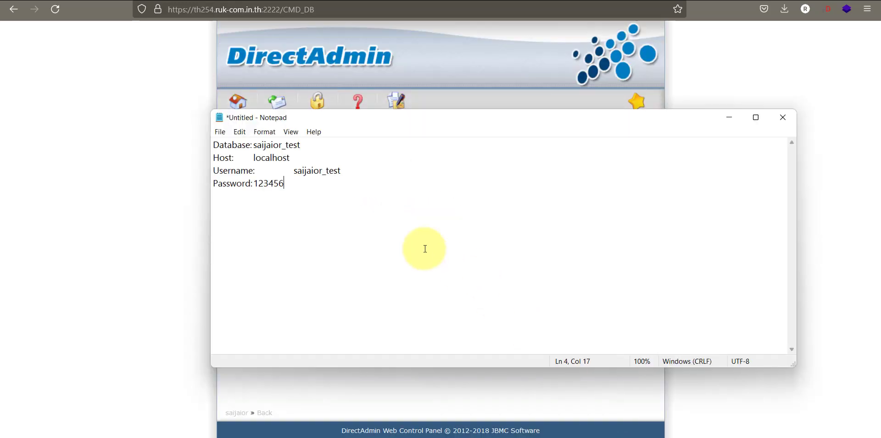
drag(364, 116, 621, 186)
click(162, 266)
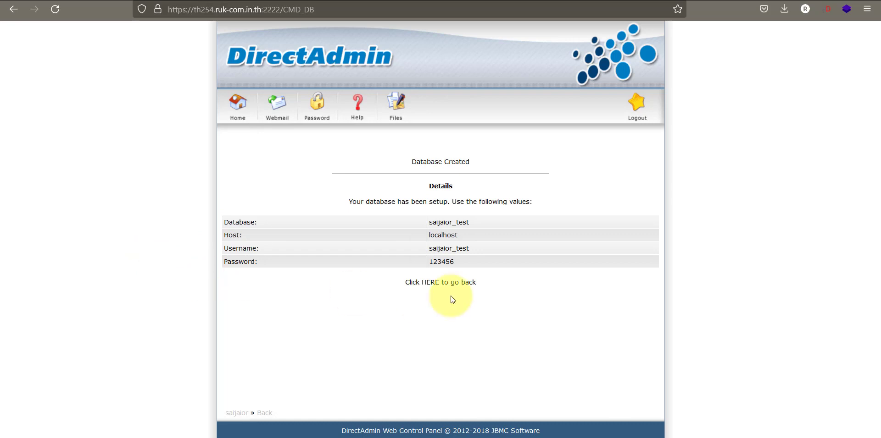
- Open phpMyAdmin from the database list and paste the saijaior_test username into its login
click(432, 285)
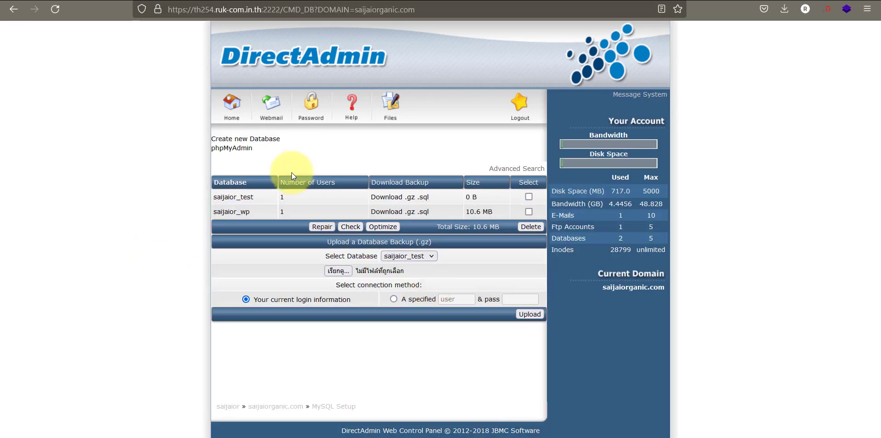
click(230, 150)
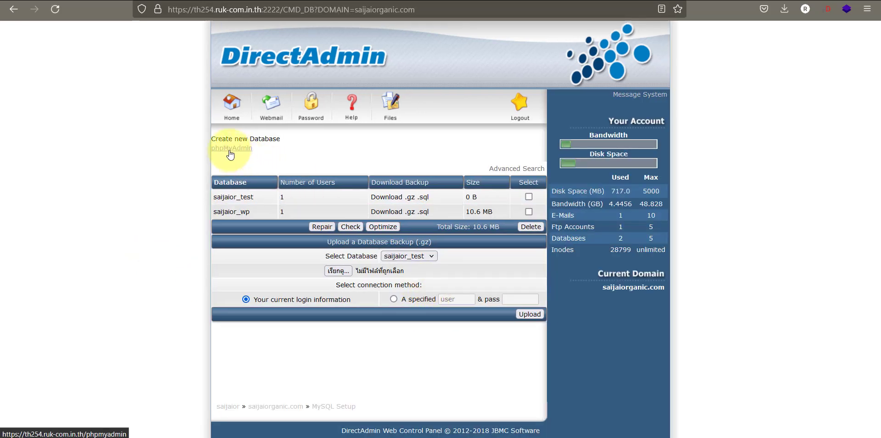
key(alt+Tab)
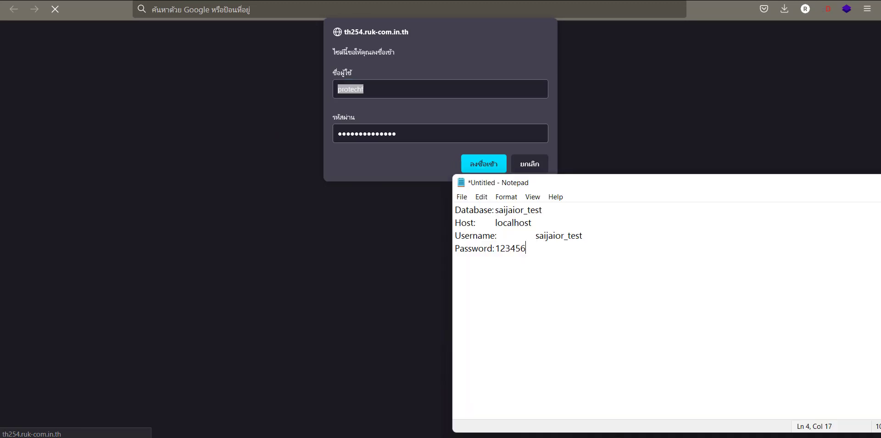
drag(544, 210, 496, 209)
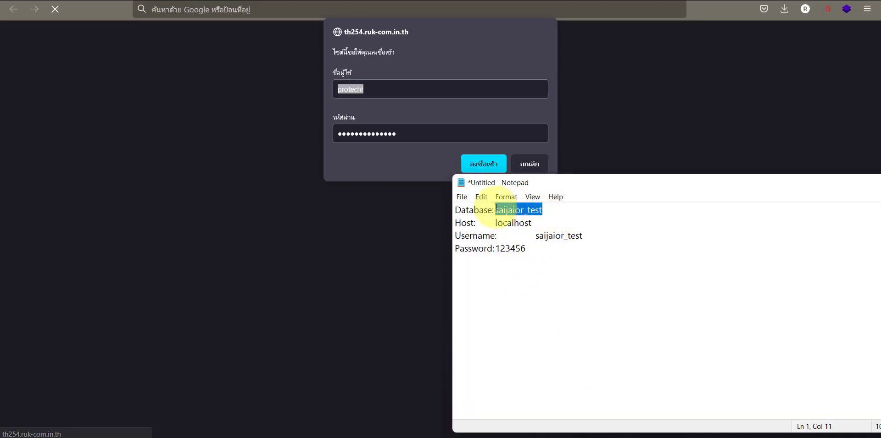
key(ctrl+c)
key(alt+Tab)
key(ctrl+v)
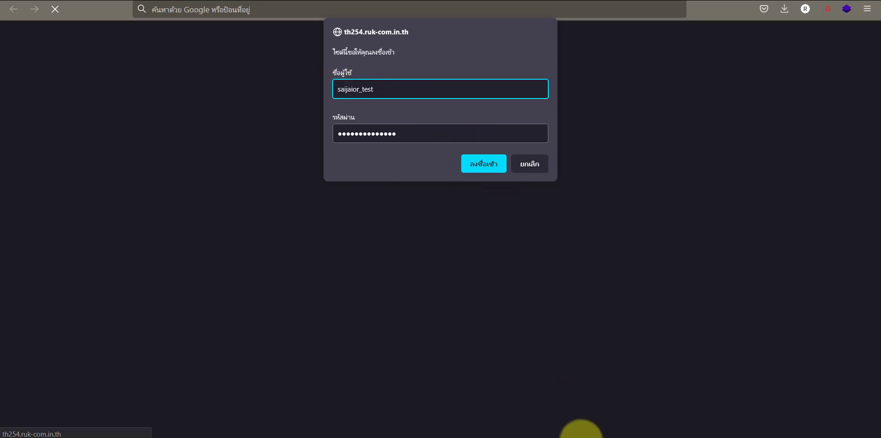
- Paste the database password from the Notepad note into the login and sign in
key(alt+Tab)
drag(527, 248, 494, 249)
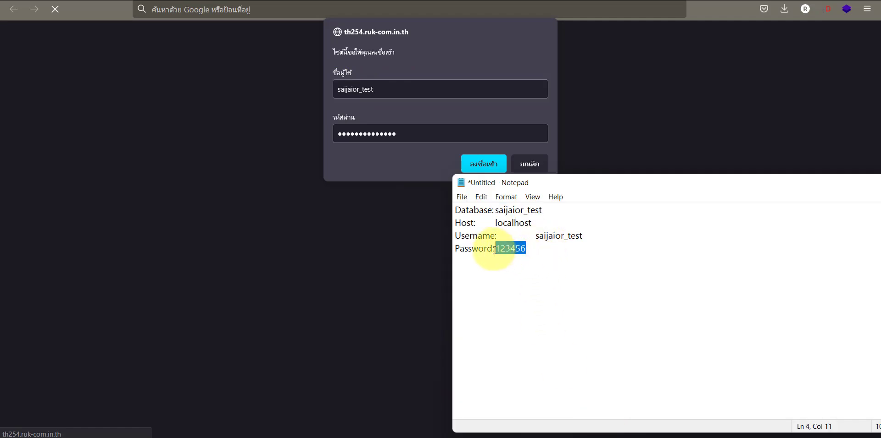
key(ctrl+c)
drag(413, 133, 324, 133)
key(ctrl+v)
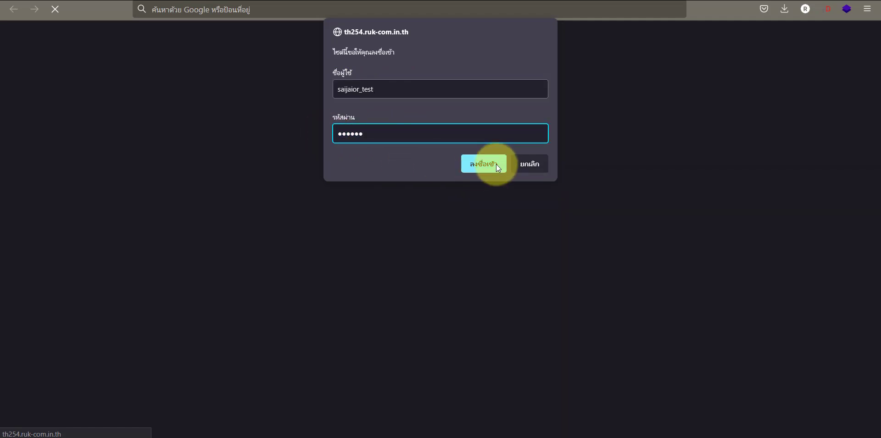
click(497, 164)
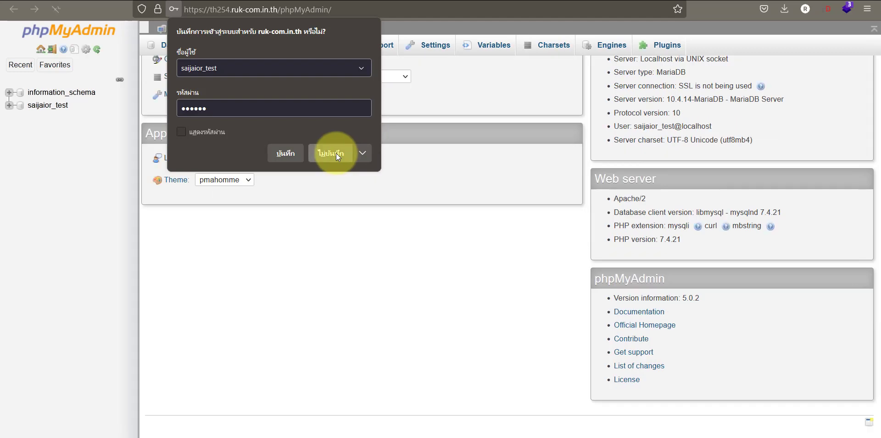
- In saijaior_test, start a new two-column table named job
click(336, 153)
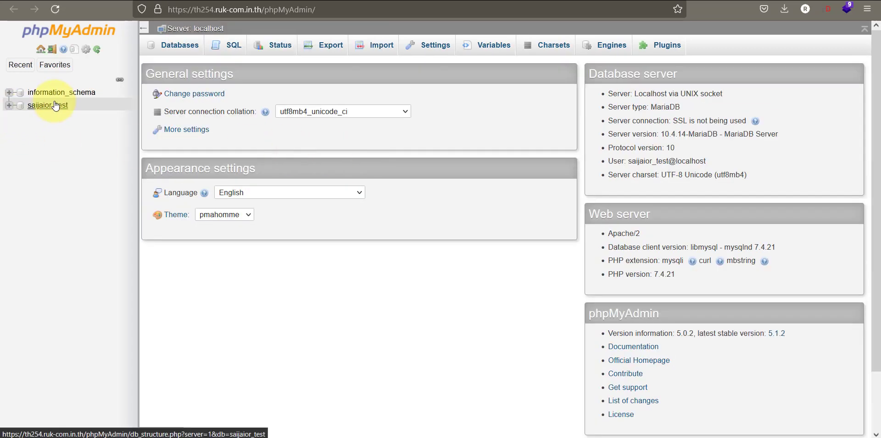
click(55, 106)
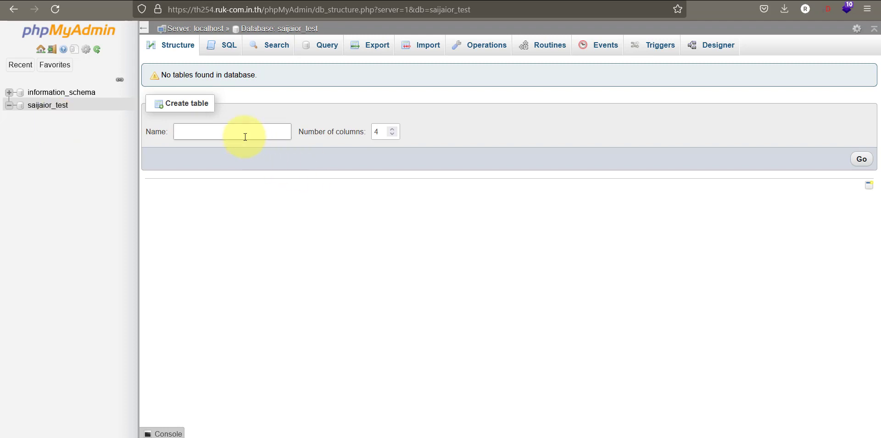
click(392, 134)
click(392, 134)
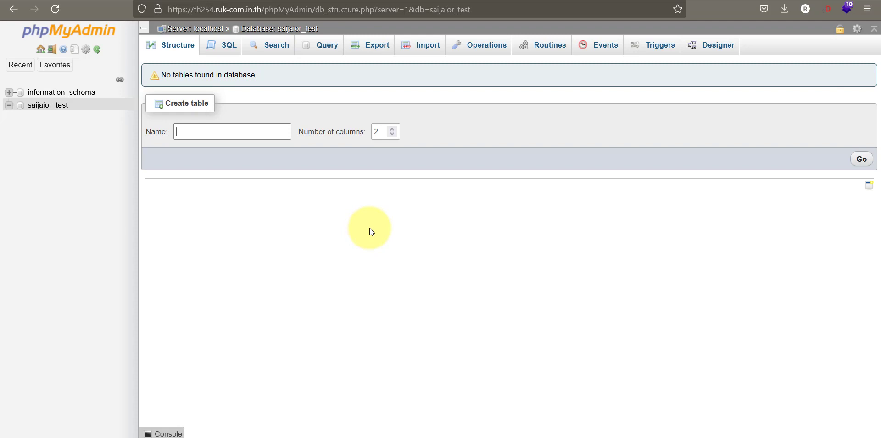
text(job)
click(860, 160)
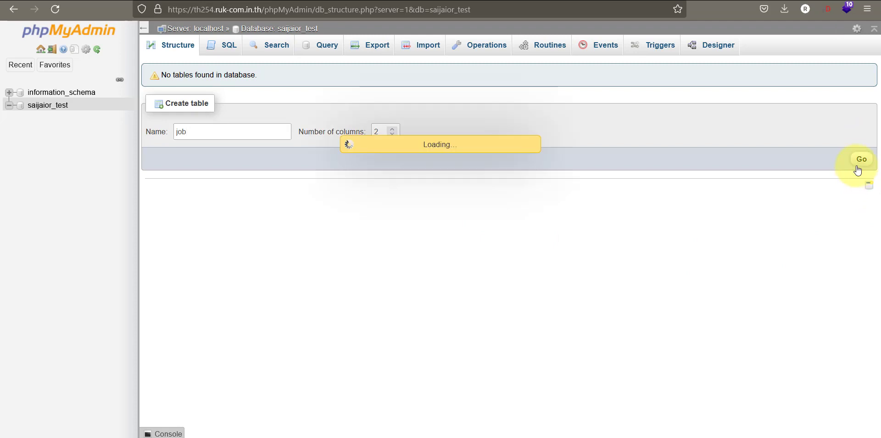
- Name the columns job_id and job_name, and set job_name's type to TEXT
click(205, 113)
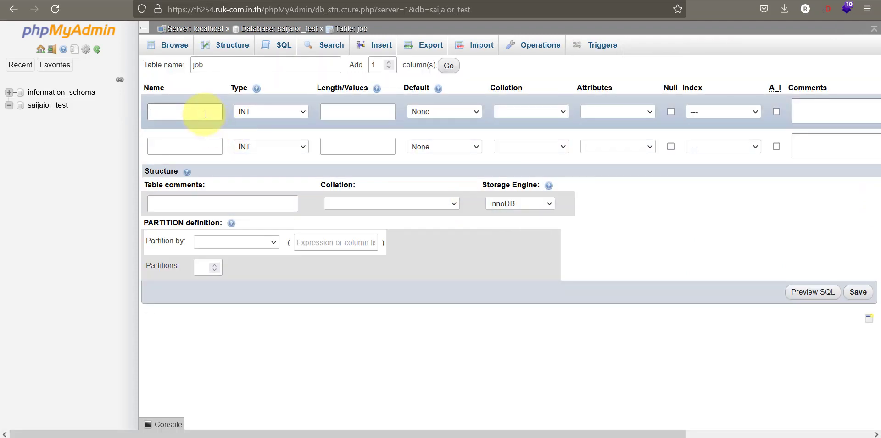
text(job_id)
click(192, 150)
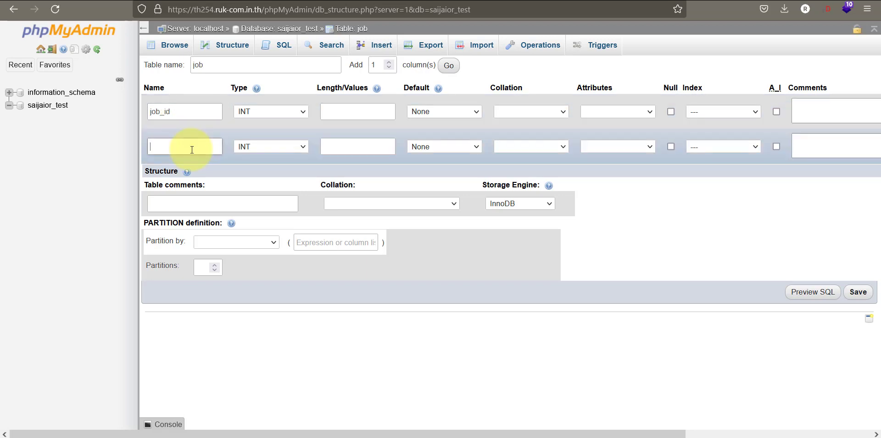
text(jon)
text(_name)
click(267, 144)
click(281, 111)
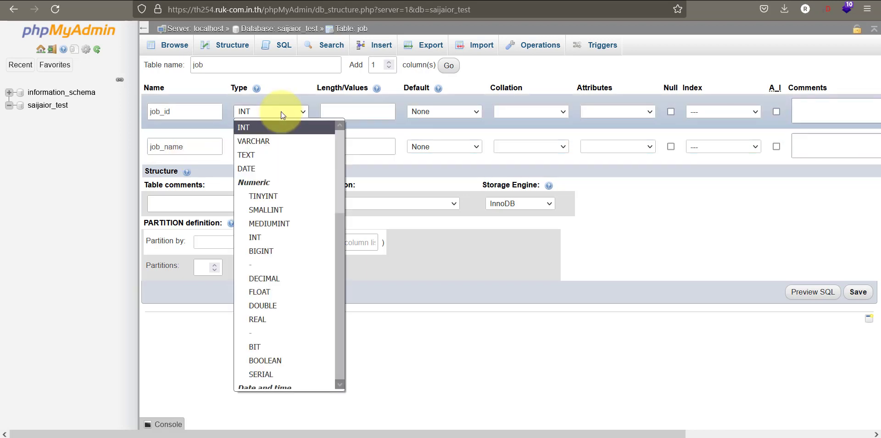
click(281, 112)
click(277, 143)
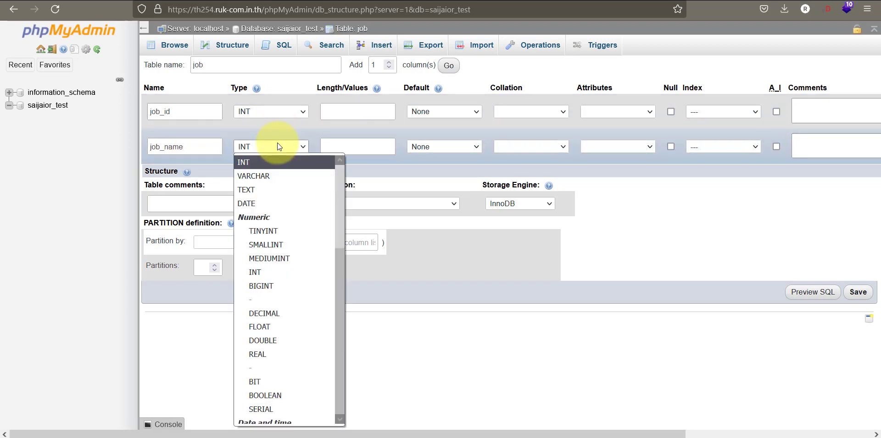
click(267, 190)
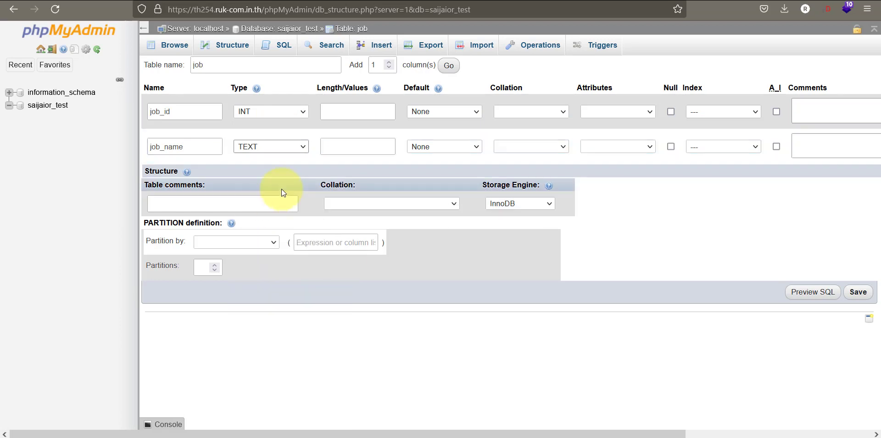
- Give job_name length 100 and job_id length 10, make job_id auto-increment, and save
click(381, 146)
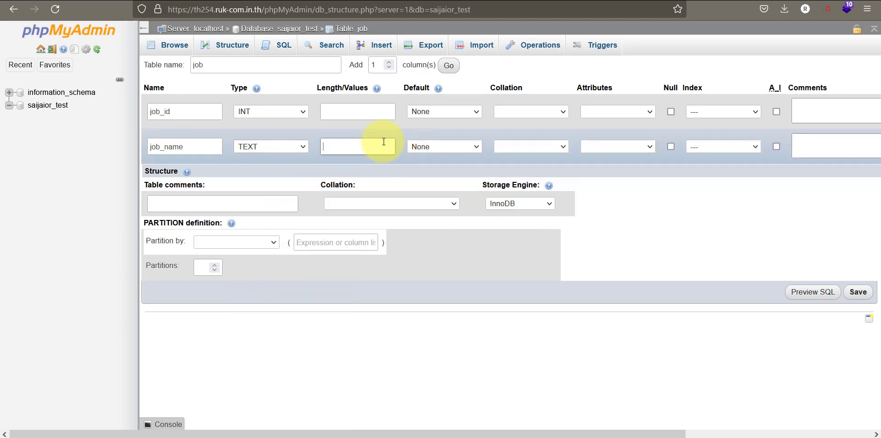
text(100)
click(359, 112)
text(10)
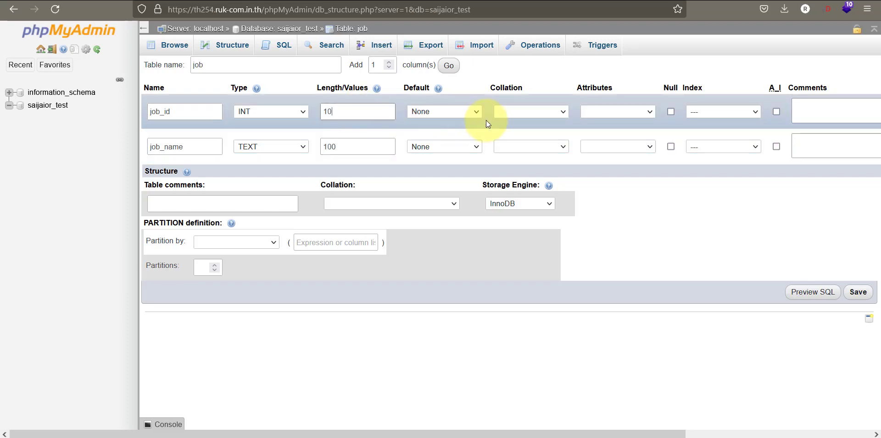
click(775, 113)
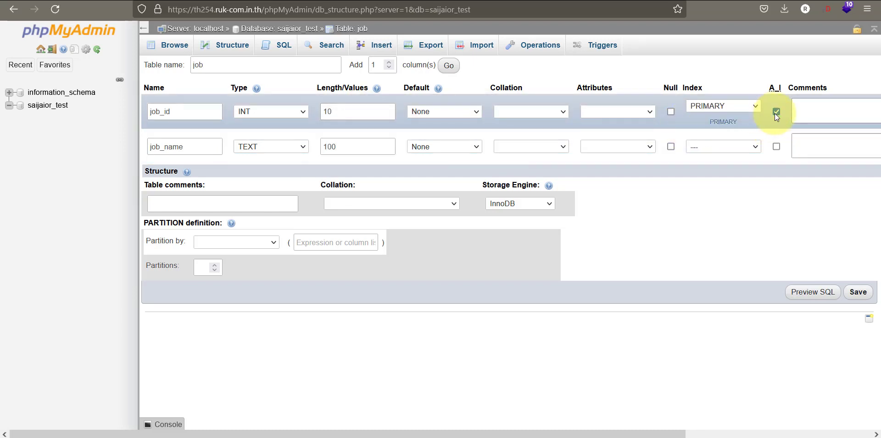
click(856, 294)
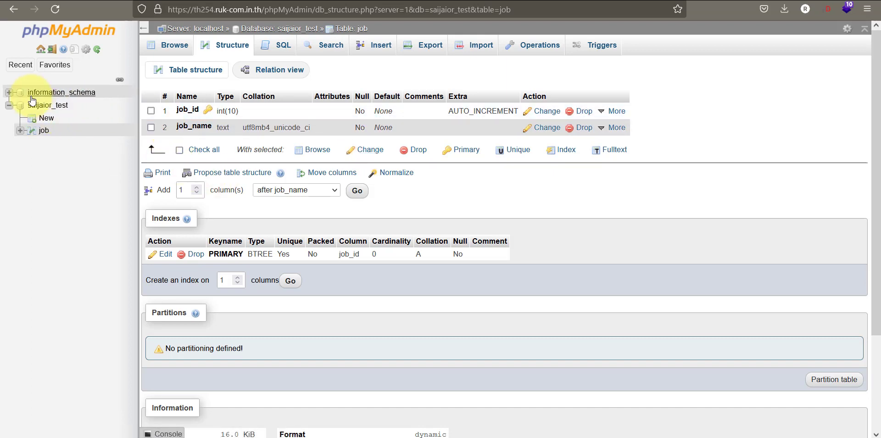
- Drop the job table from saijaior_test using the With selected Drop action
click(46, 105)
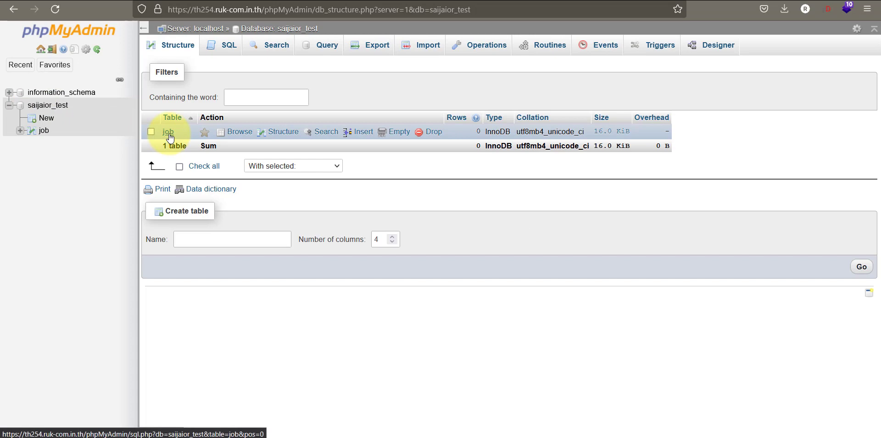
click(150, 131)
click(309, 170)
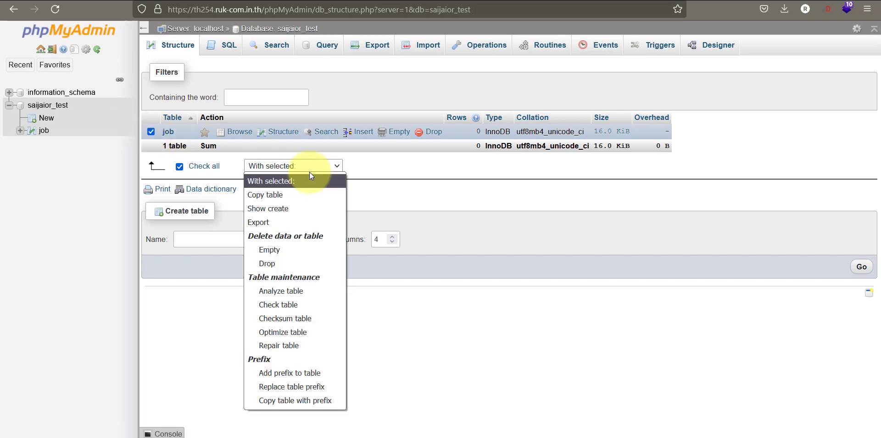
click(290, 263)
click(837, 116)
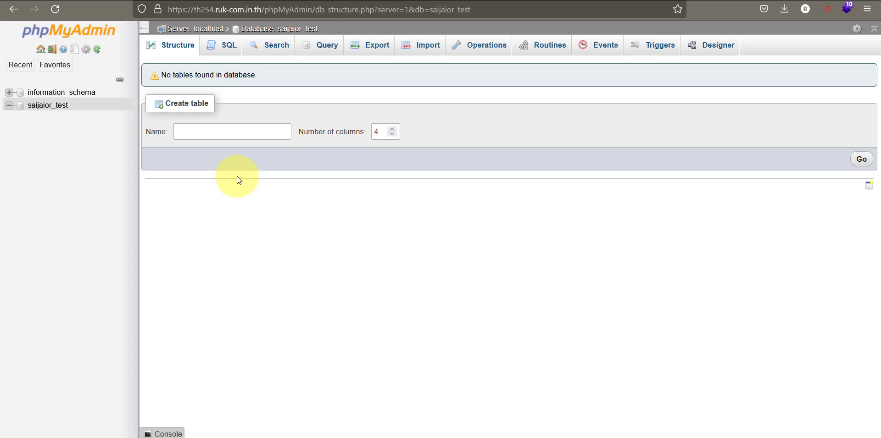
- Write CREATE TABLE job (job_id int, job_name text(100)) in the SQL editor
click(221, 52)
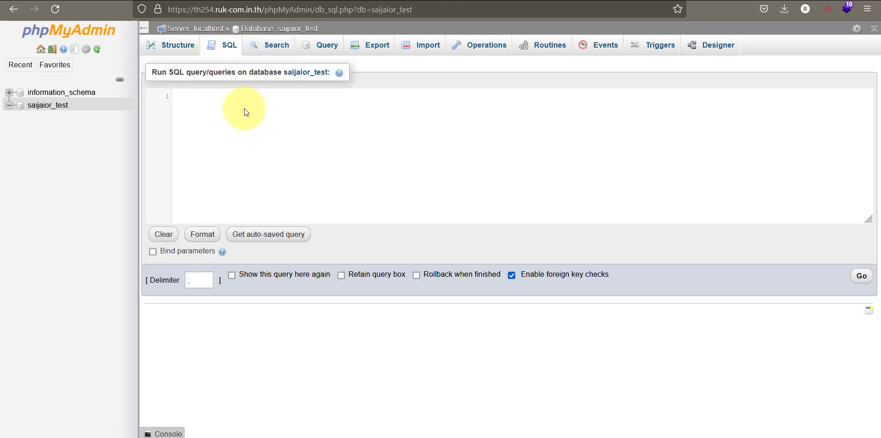
text(CREATE)
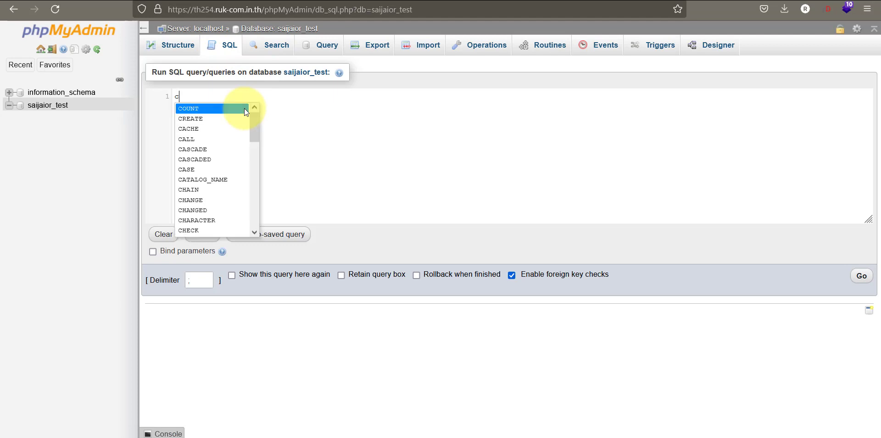
text( TABLE)
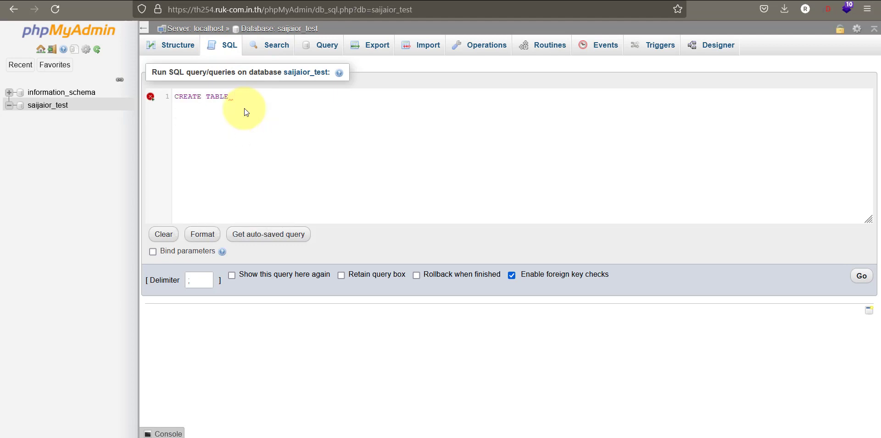
text( jon)
key(BackSpace)
text(b)
key(Return)
text((job_id)
text(in)
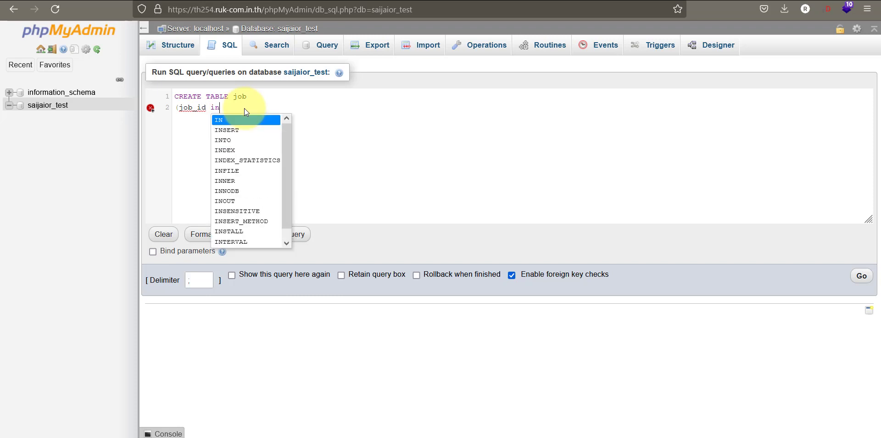
text(t,)
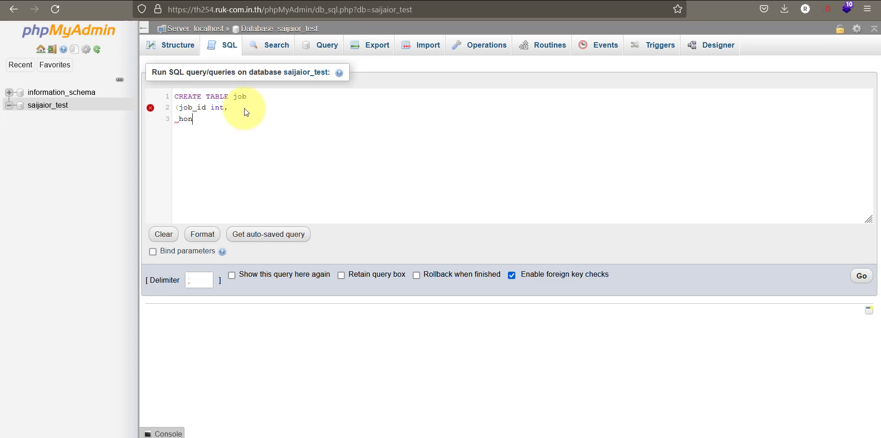
text(j)
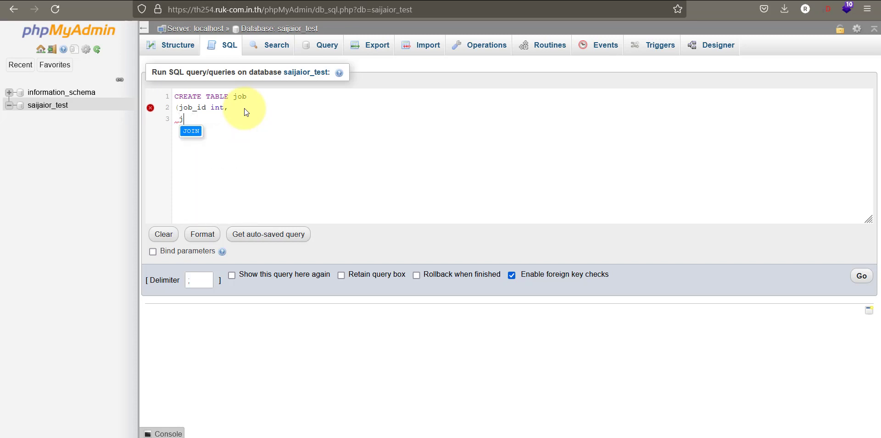
text(ob_)
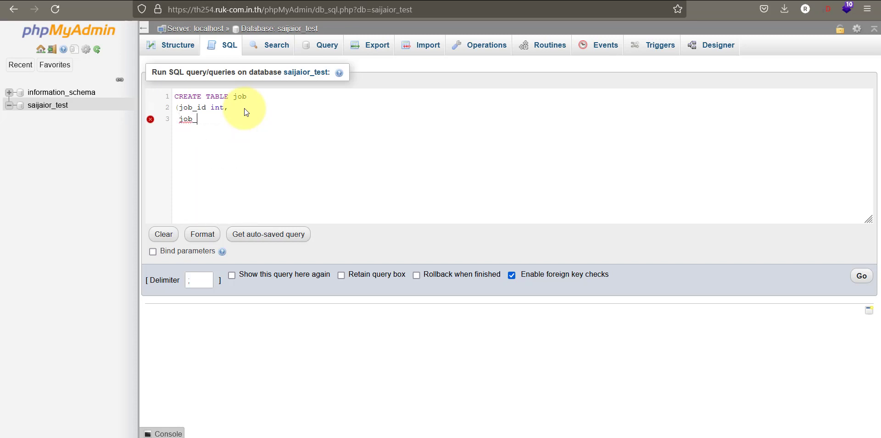
text(name char)
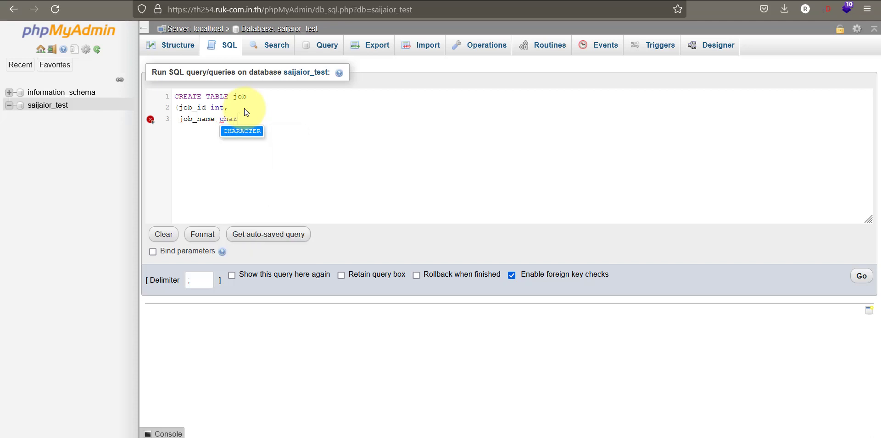
key(BackSpace)
key(BackSpace)
key(BackSpace)
key(BackSpace)
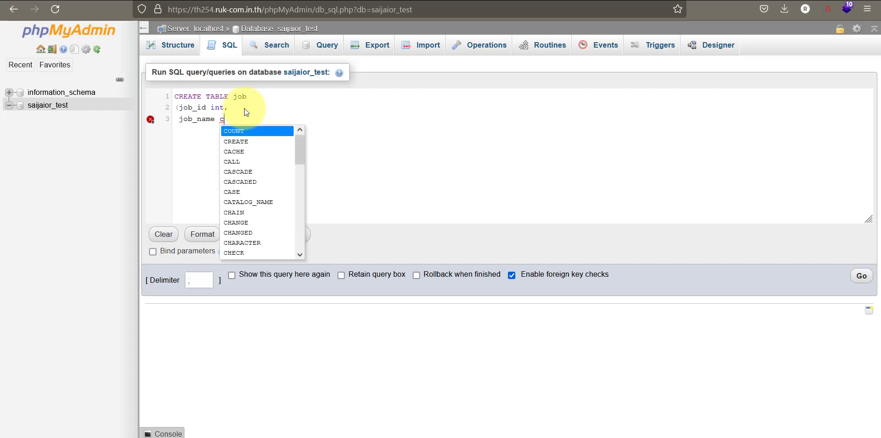
text(text)
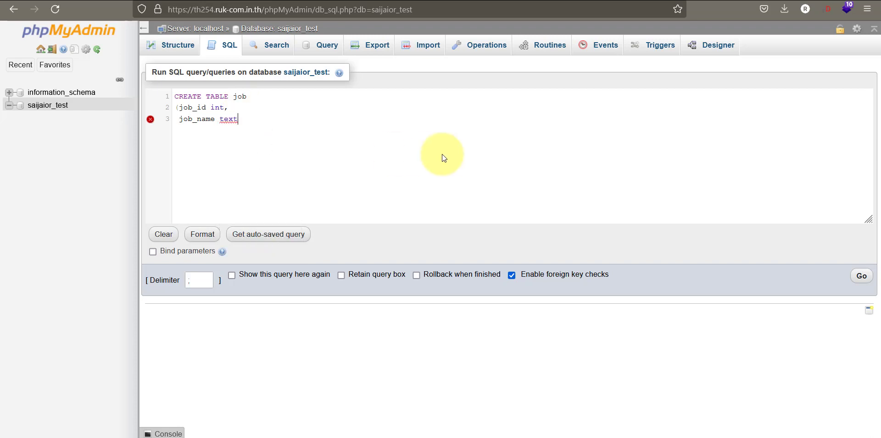
text((100))
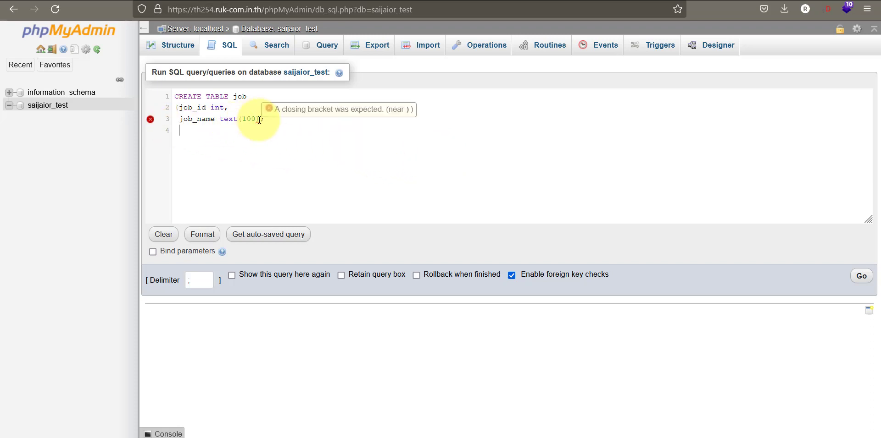
text())
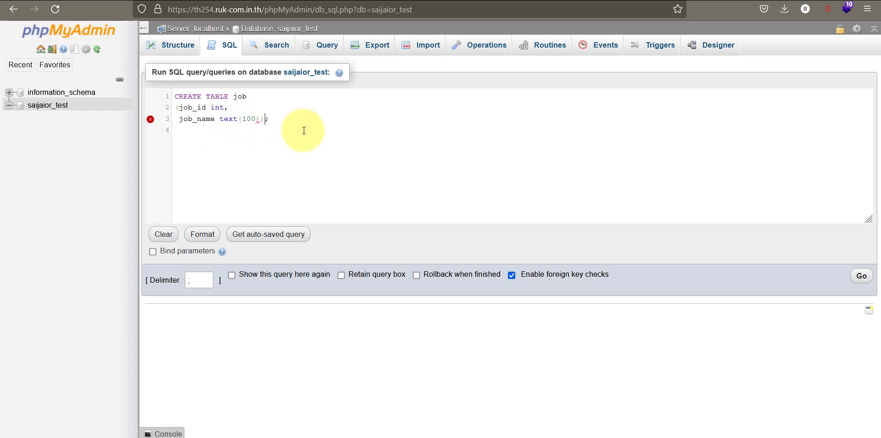
click(271, 131)
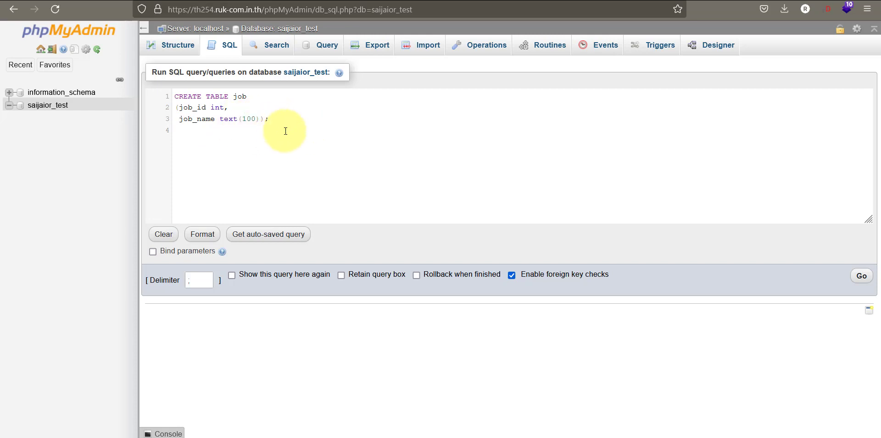
- Run the query, then view the job table's structure showing job_id int(11) and job_name text
click(861, 275)
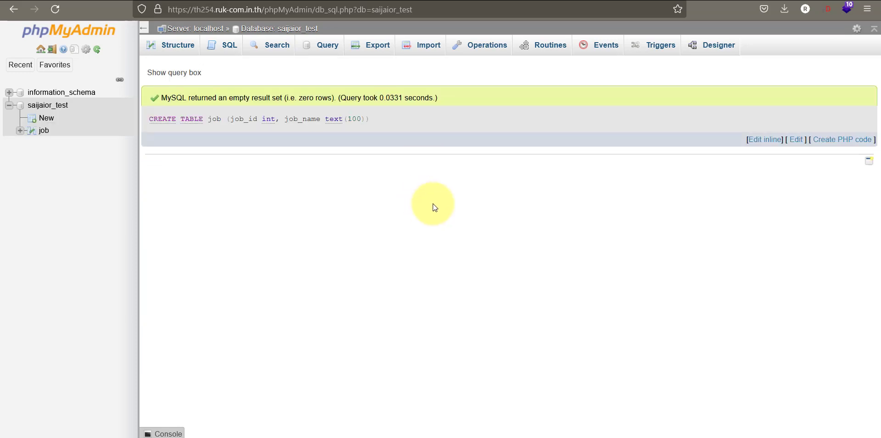
click(44, 131)
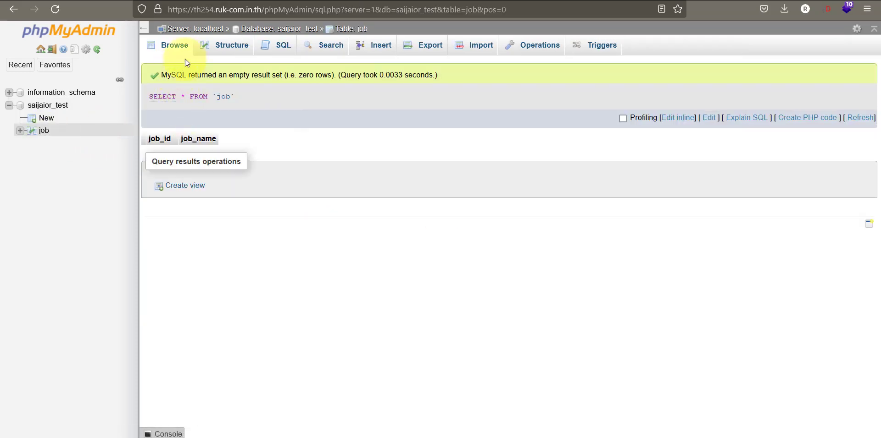
click(231, 44)
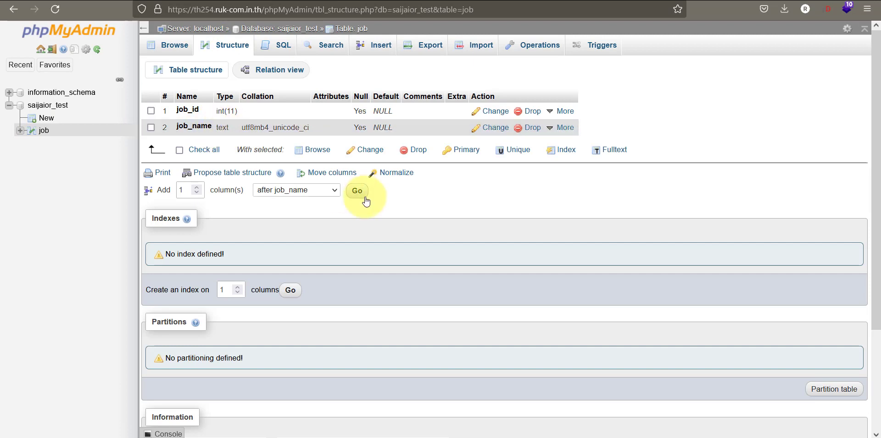